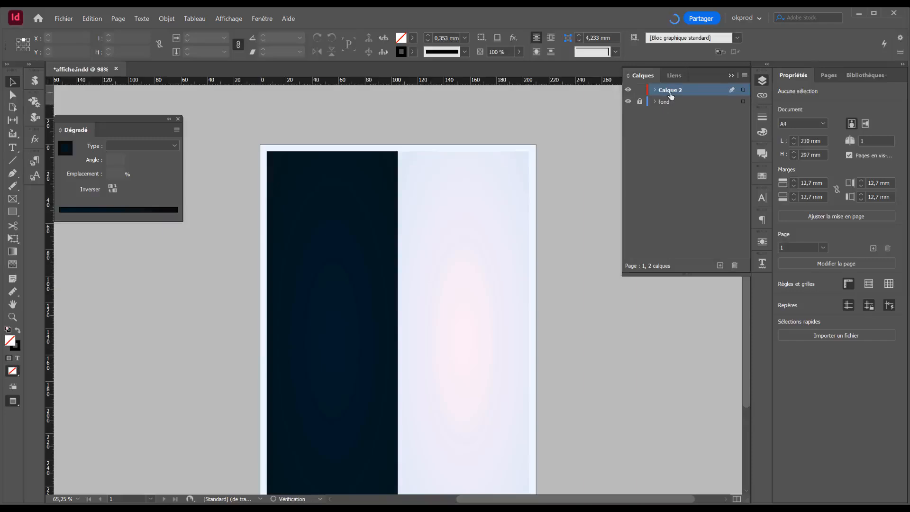
Rename the layer Calque 2 as motif
{"action": "type", "text": "motif"}
{"action": "key", "text": "Return"}
Draw a four-column grid of small squares about 22 × 186 mm on the light half and group it
{"action": "left_click", "coordinate": [16, 212]}
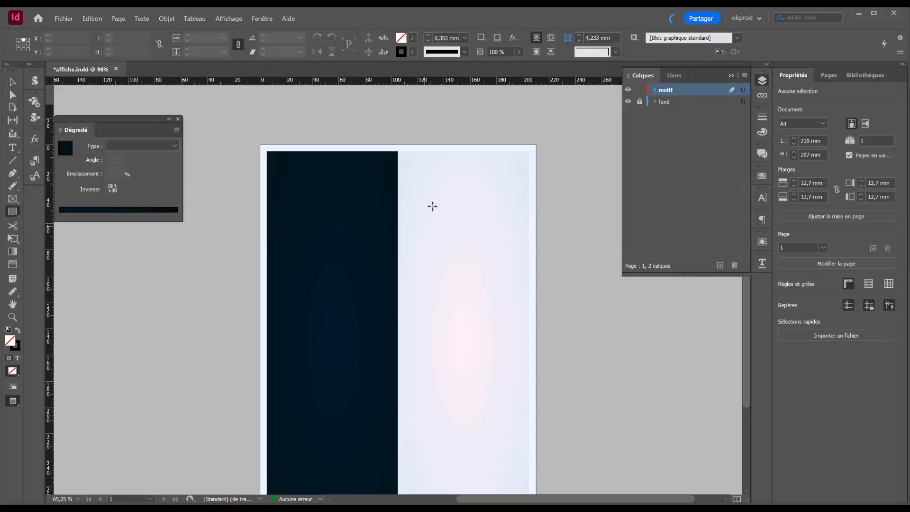
{"action": "left_click_drag", "start_coordinate": [411, 172], "coordinate": [440, 438]}
{"action": "key", "text": "Right"}
{"action": "key", "text": "Right"}
{"action": "key", "text": "Right"}
{"action": "key", "text": "Up"}
{"action": "key", "text": "Up"}
{"action": "key", "text": "Up"}
{"action": "key", "text": "Up"}
{"action": "key", "text": "Up"}
{"action": "key", "text": "Up"}
{"action": "key", "text": "Up"}
{"action": "key", "text": "Up"}
{"action": "key", "text": "Up"}
{"action": "key", "text": "Up"}
{"action": "key", "text": "Up"}
{"action": "key", "text": "Up"}
{"action": "key", "text": "Up"}
{"action": "key", "text": "Up"}
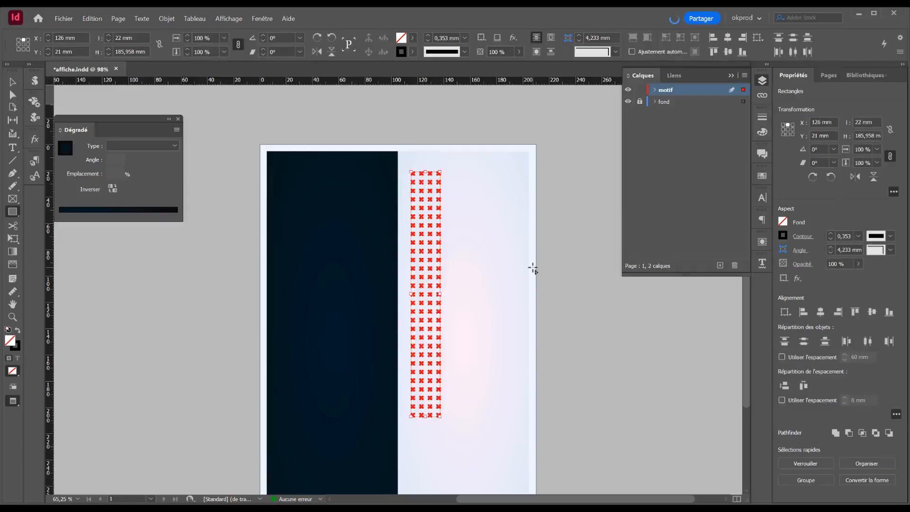
{"action": "key", "text": "ctrl+g"}
{"action": "left_click", "coordinate": [655, 90]}
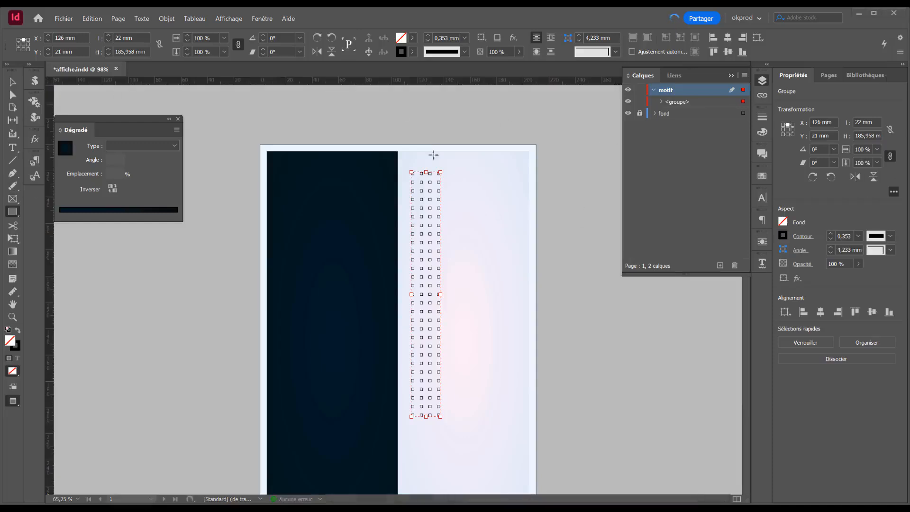
Set the grouped squares' stroke weight to 0 mm
{"action": "left_click", "coordinate": [800, 237]}
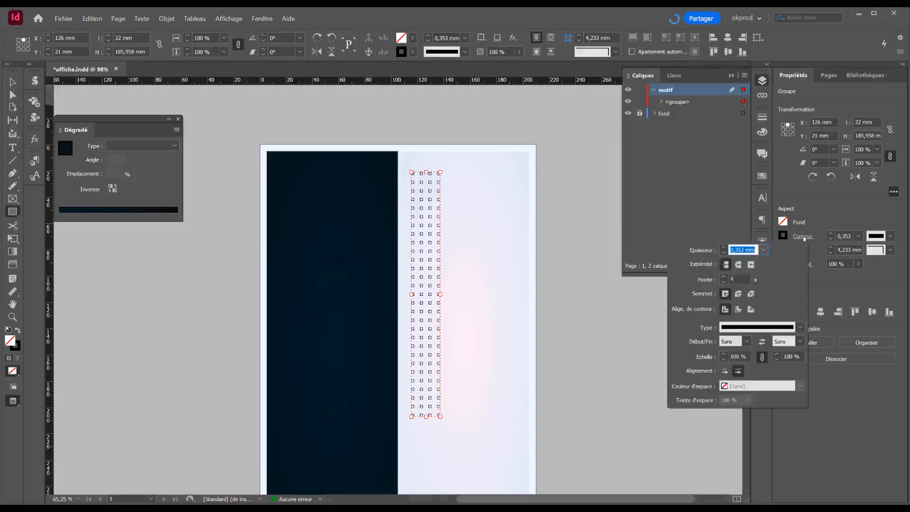
{"action": "left_click", "coordinate": [830, 239]}
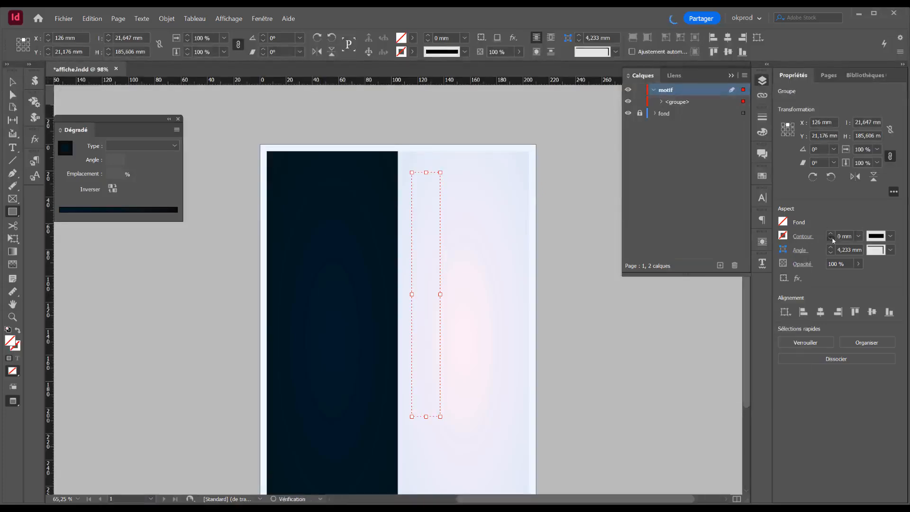
{"action": "left_click", "coordinate": [784, 222]}
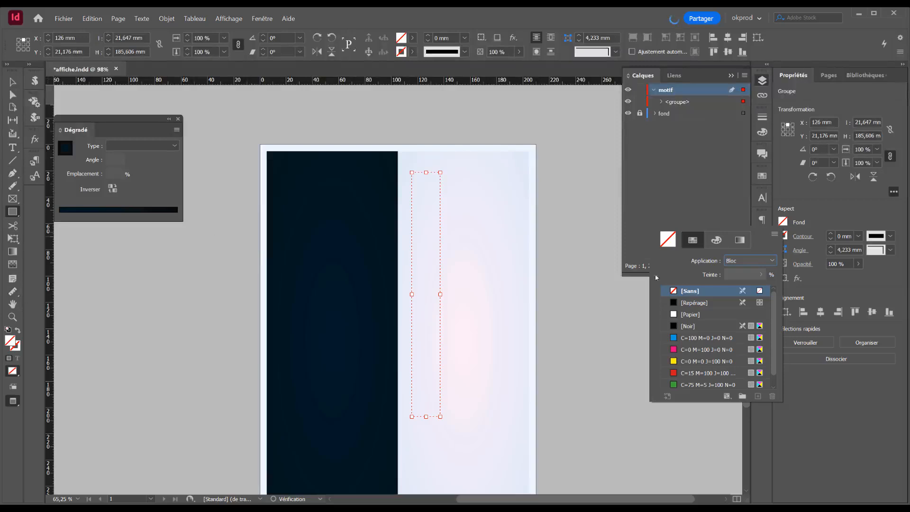
{"action": "left_click", "coordinate": [717, 240]}
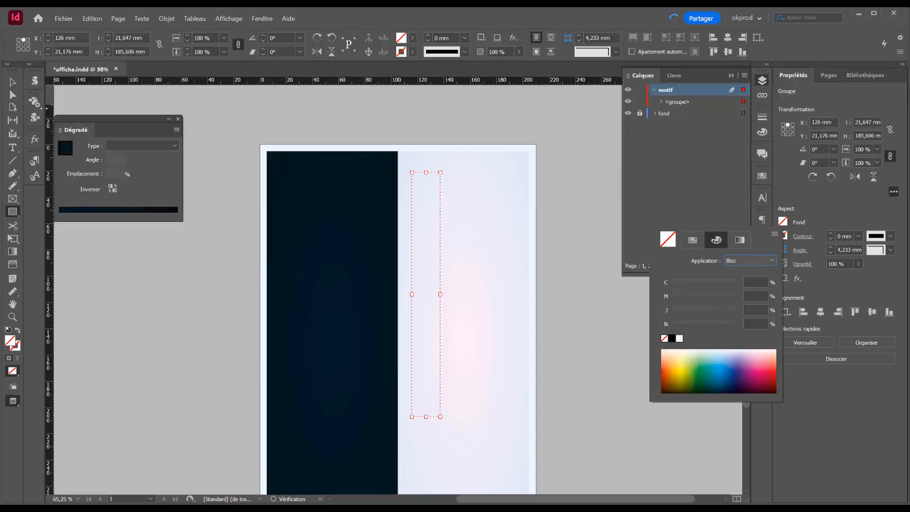
{"action": "left_click", "coordinate": [329, 285]}
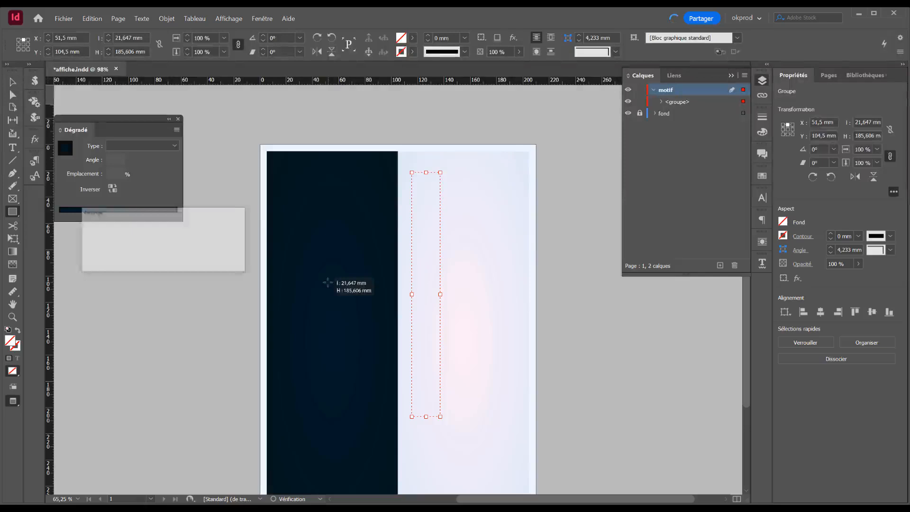
{"action": "left_click", "coordinate": [228, 245]}
Select the first colour stop of the dark rectangle's radial gradient and try to add its colour as a swatch
{"action": "key", "text": "v"}
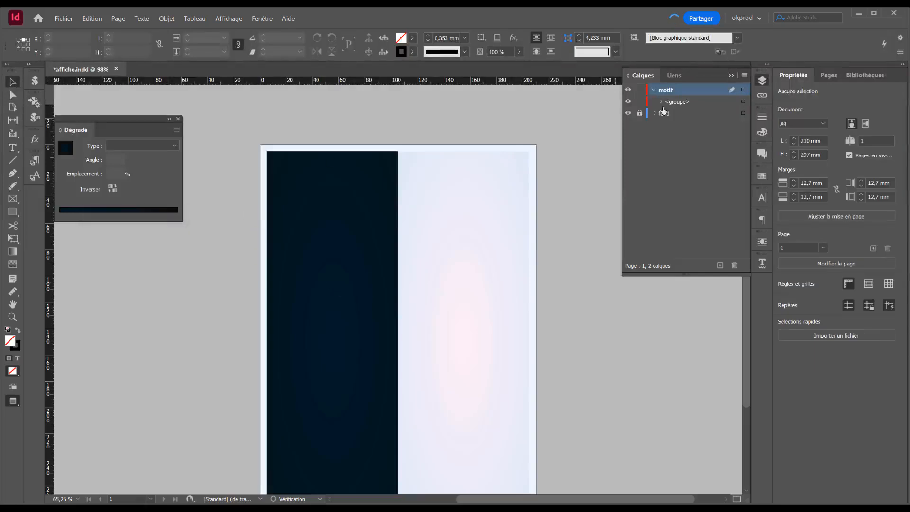
{"action": "left_click", "coordinate": [338, 244]}
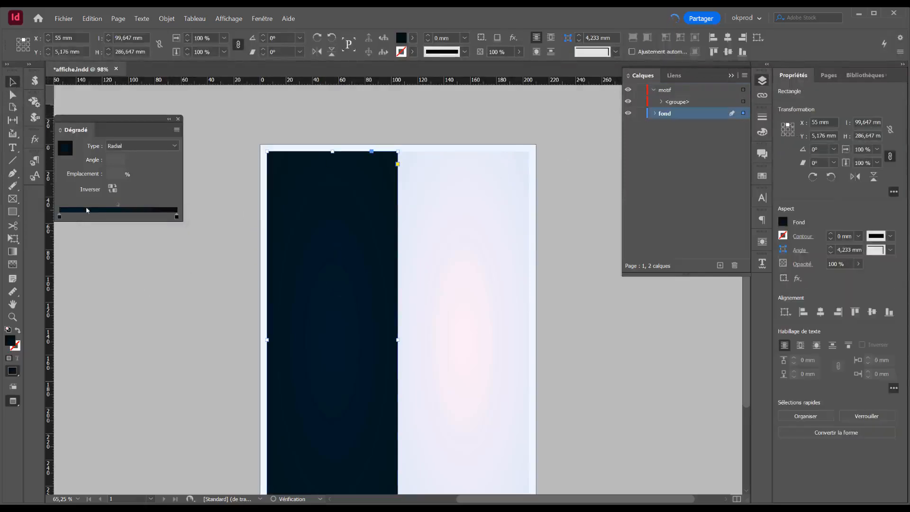
{"action": "left_click", "coordinate": [60, 217]}
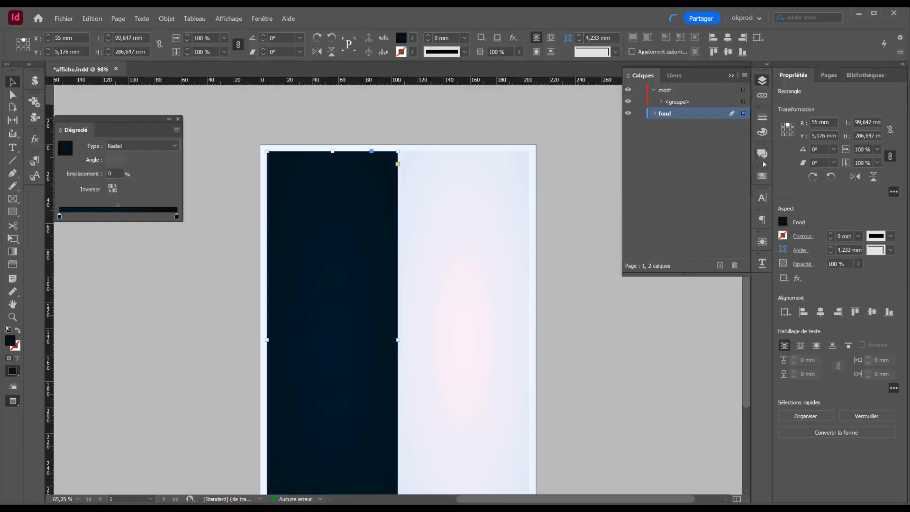
{"action": "left_click", "coordinate": [763, 175]}
{"action": "left_click", "coordinate": [720, 382]}
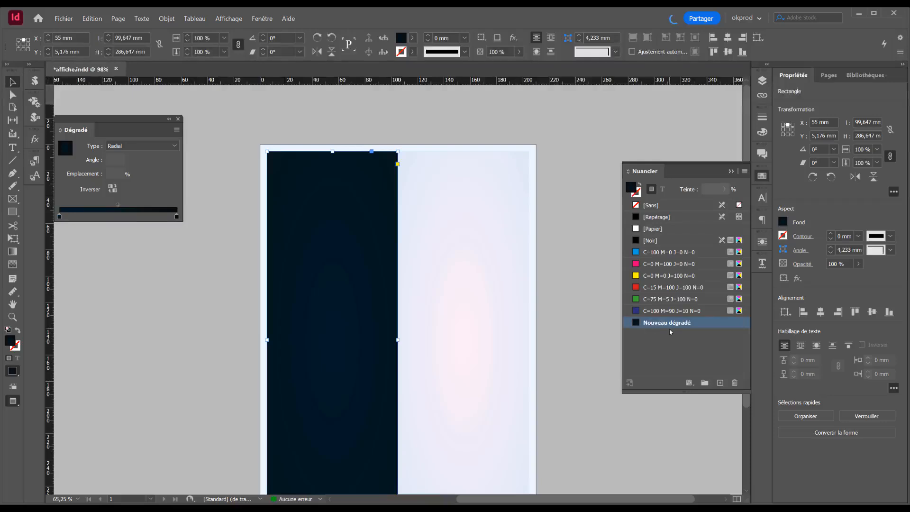
Detach the Colour panel and save the gradient stop's colour as the swatch C=82 M=10 J=0 N=94
{"action": "left_click", "coordinate": [758, 135]}
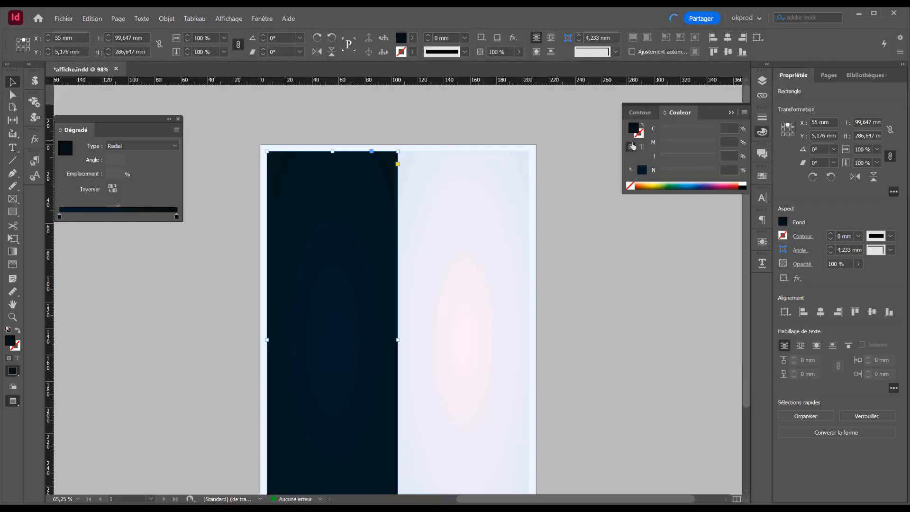
{"action": "left_click_drag", "start_coordinate": [762, 132], "coordinate": [634, 132]}
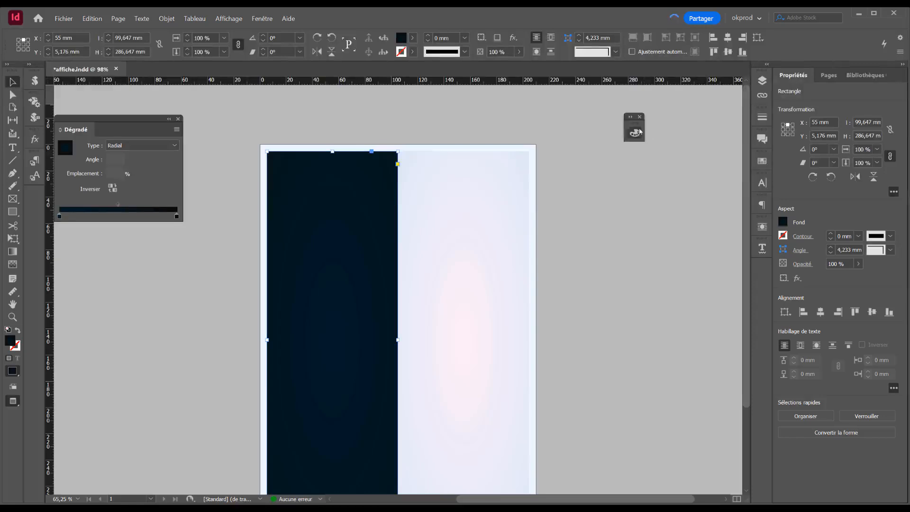
{"action": "left_click", "coordinate": [764, 161]}
{"action": "left_click_drag", "start_coordinate": [681, 339], "coordinate": [682, 339]}
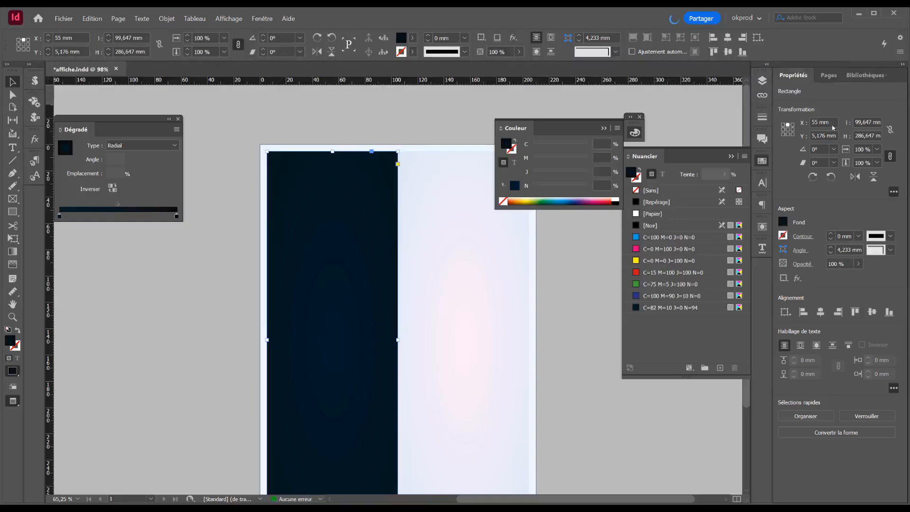
Lock the fond layer and select the group of squares on the motif layer
{"action": "left_click", "coordinate": [763, 81]}
{"action": "left_click", "coordinate": [640, 114]}
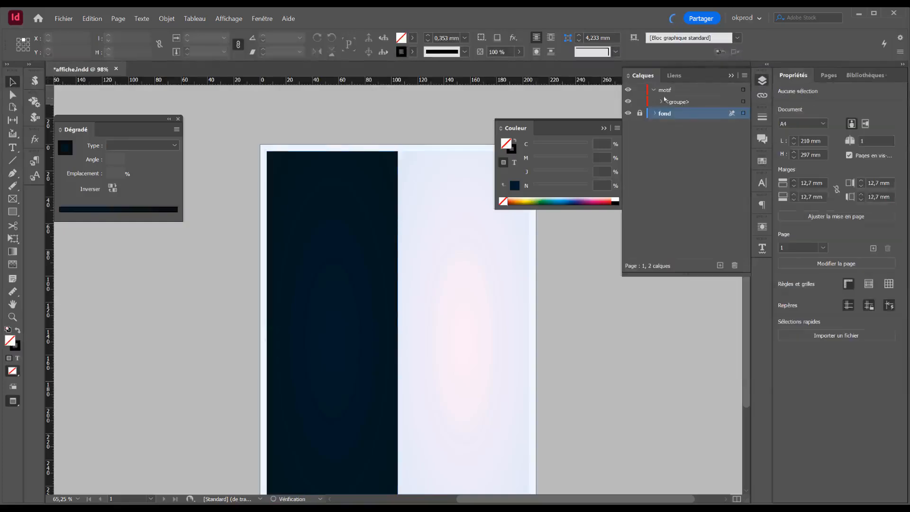
{"action": "key", "text": "ctrl+a"}
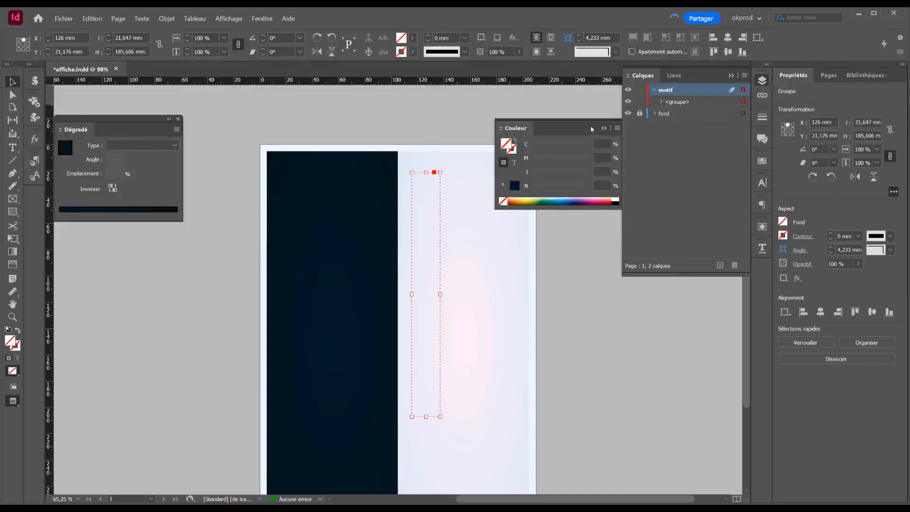
Dock the floating Colour panel again and fill the group of squares with the swatch C=82 M=10 J=0 N=94
{"action": "left_click_drag", "start_coordinate": [607, 127], "coordinate": [585, 133]}
{"action": "left_click_drag", "start_coordinate": [504, 127], "coordinate": [763, 111]}
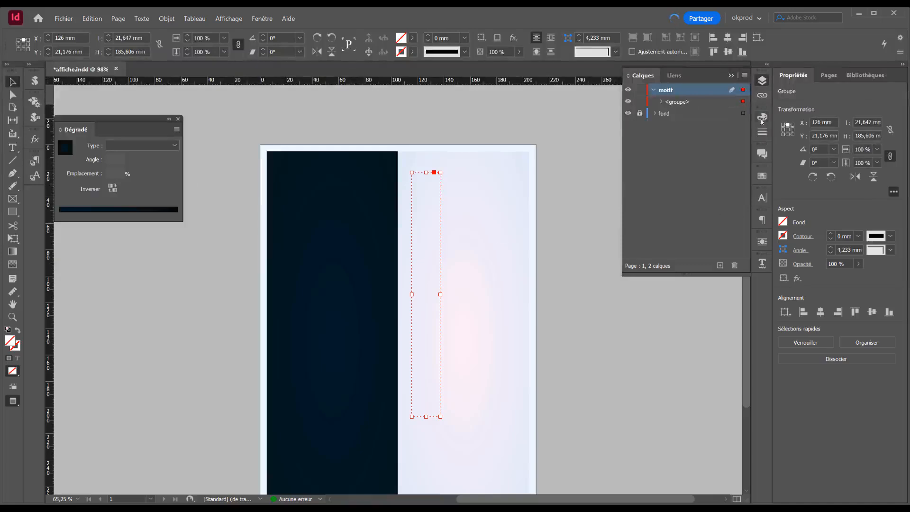
{"action": "left_click", "coordinate": [761, 118]}
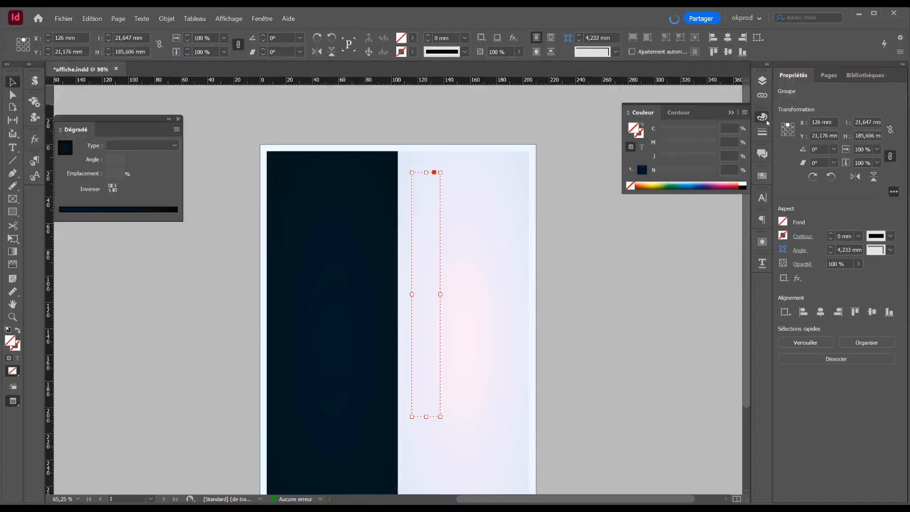
{"action": "left_click", "coordinate": [762, 176]}
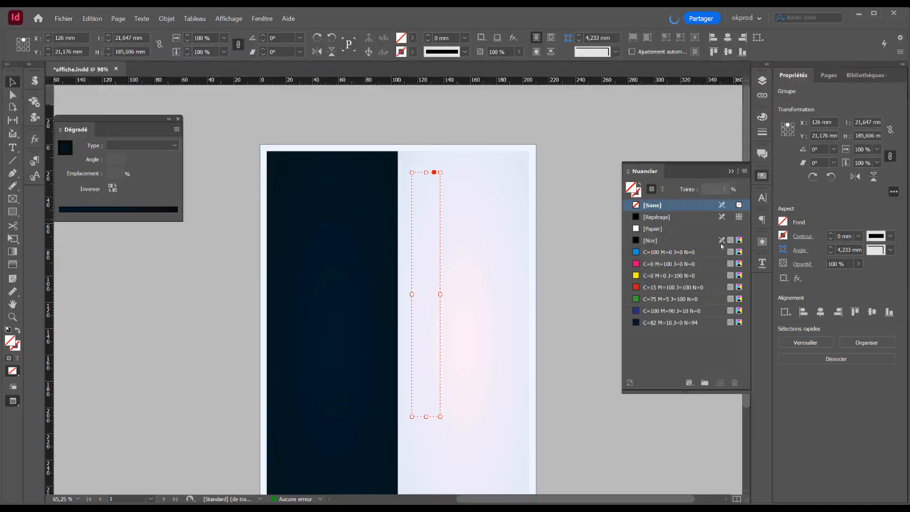
{"action": "left_click", "coordinate": [681, 323]}
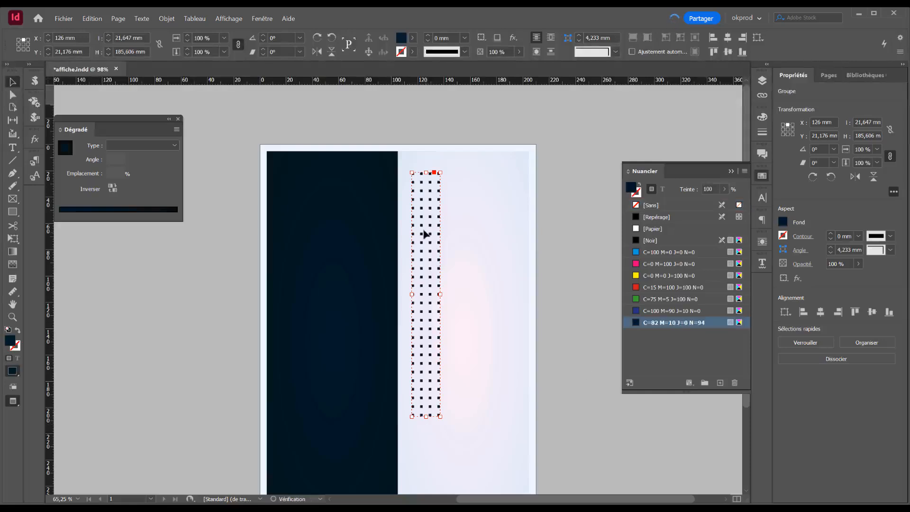
Move the dark grid of squares to the upper edge of the light half, near the centre line
{"action": "left_click_drag", "start_coordinate": [430, 211], "coordinate": [428, 191]}
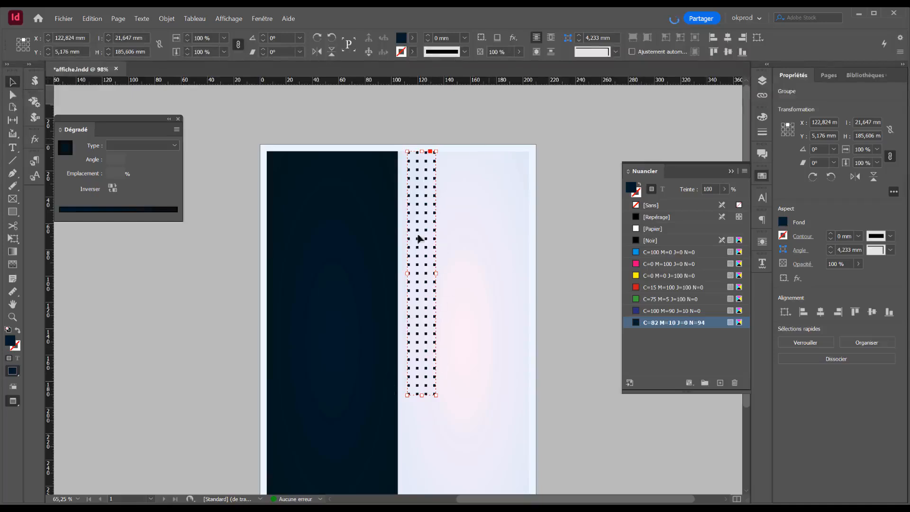
{"action": "scroll", "coordinate": [466, 266], "scroll_direction": "down", "scroll_amount": 3}
{"action": "scroll", "coordinate": [475, 254], "scroll_direction": "up", "scroll_amount": 2}
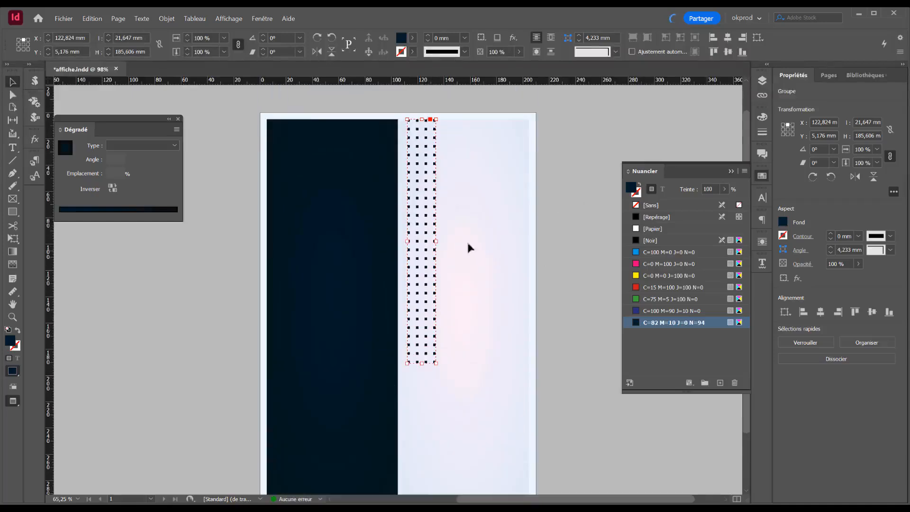
Duplicate the grid of squares onto the lower part of the dark half and fill the copy with [Papier]
{"action": "left_click_drag", "start_coordinate": [429, 183], "coordinate": [367, 327]}
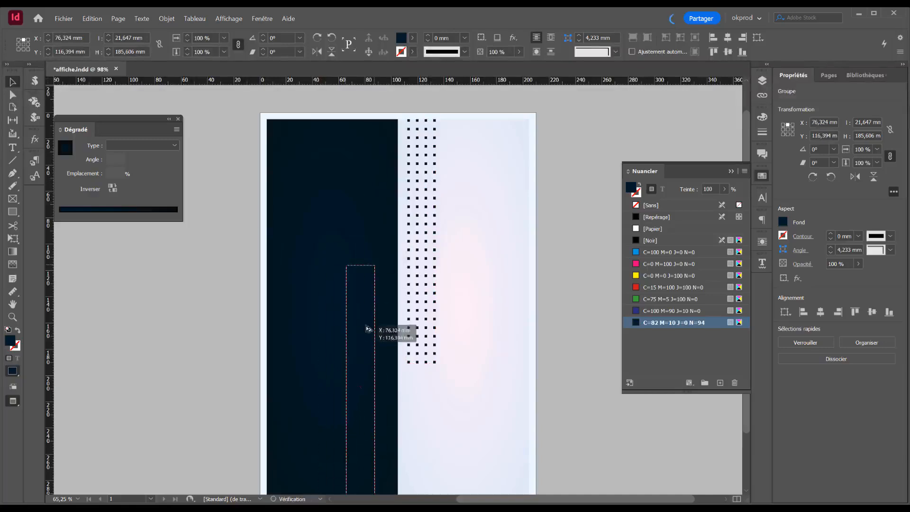
{"action": "scroll", "coordinate": [367, 327], "scroll_direction": "down", "scroll_amount": 3}
{"action": "left_click_drag", "start_coordinate": [366, 434], "coordinate": [375, 424]}
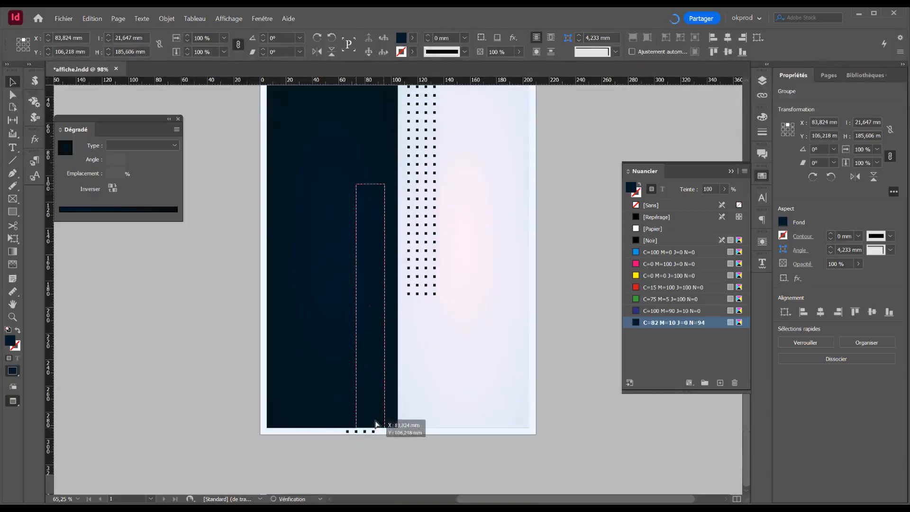
{"action": "left_click", "coordinate": [653, 229]}
Raise the white grid of squares 5 mm from the lower edge of the dark half
{"action": "left_click", "coordinate": [402, 468]}
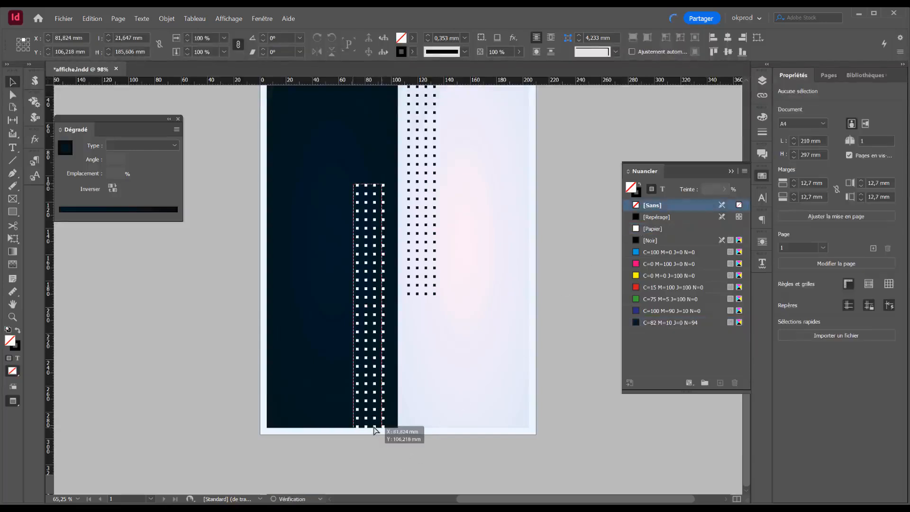
{"action": "left_click", "coordinate": [378, 429]}
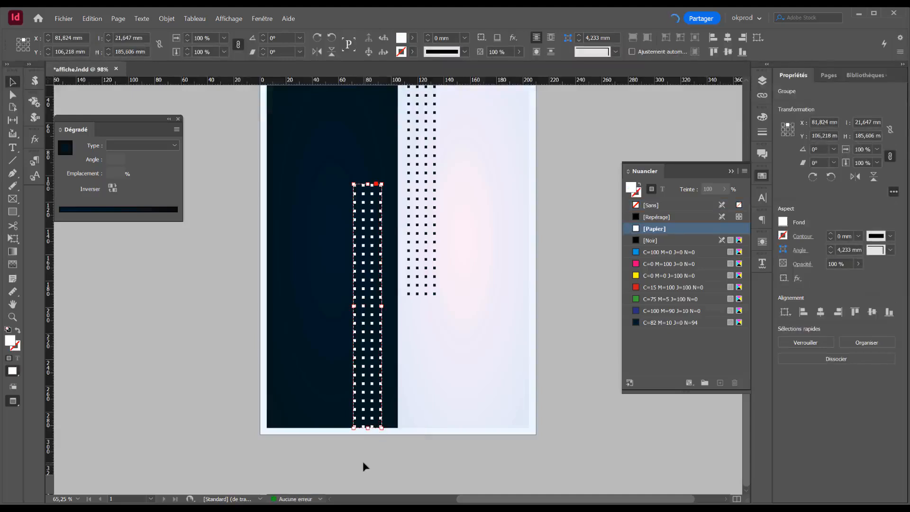
{"action": "key", "text": "shift+Up"}
{"action": "key", "text": "shift+Up"}
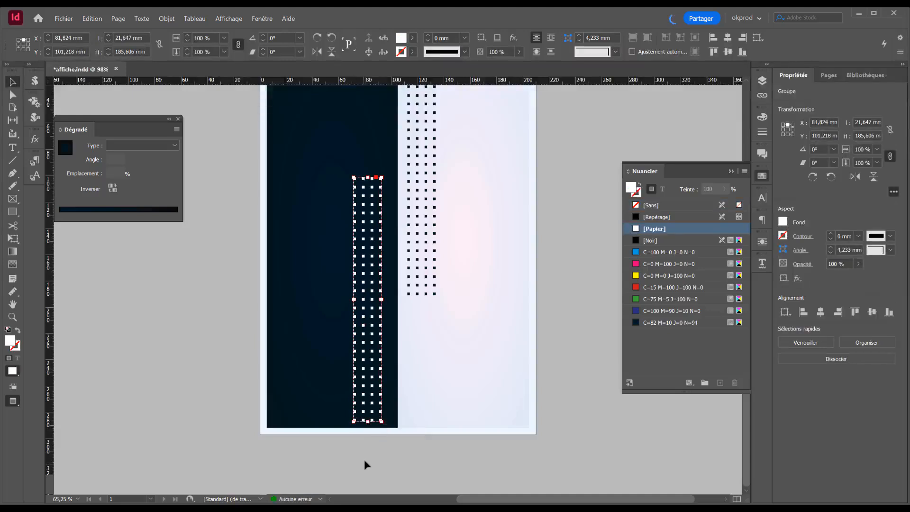
Delete the upper rows of the white grid and the lower rows of the dark grid
{"action": "key", "text": "a"}
{"action": "left_click_drag", "start_coordinate": [314, 155], "coordinate": [390, 279]}
{"action": "left_click", "coordinate": [393, 283]}
{"action": "left_click_drag", "start_coordinate": [446, 324], "coordinate": [400, 216]}
{"action": "scroll", "coordinate": [423, 254], "scroll_direction": "up", "scroll_amount": 3}
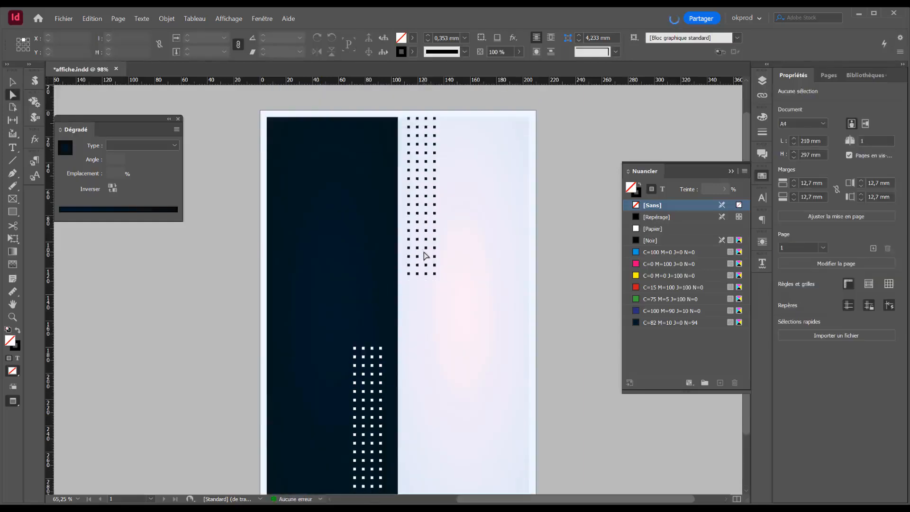
Copy the upper six rows of the white grid, paste them on the motif layer and group them
{"action": "scroll", "coordinate": [433, 261], "scroll_direction": "down", "scroll_amount": 3}
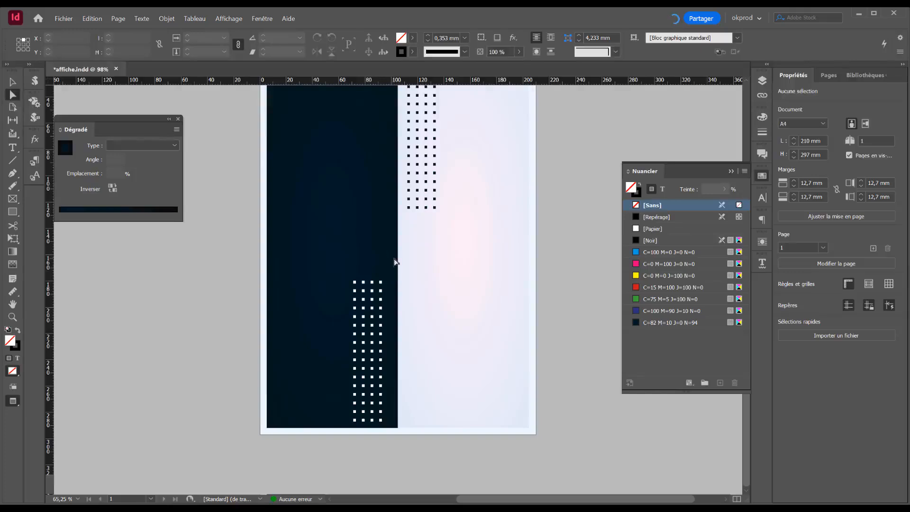
{"action": "left_click_drag", "start_coordinate": [329, 267], "coordinate": [393, 332]}
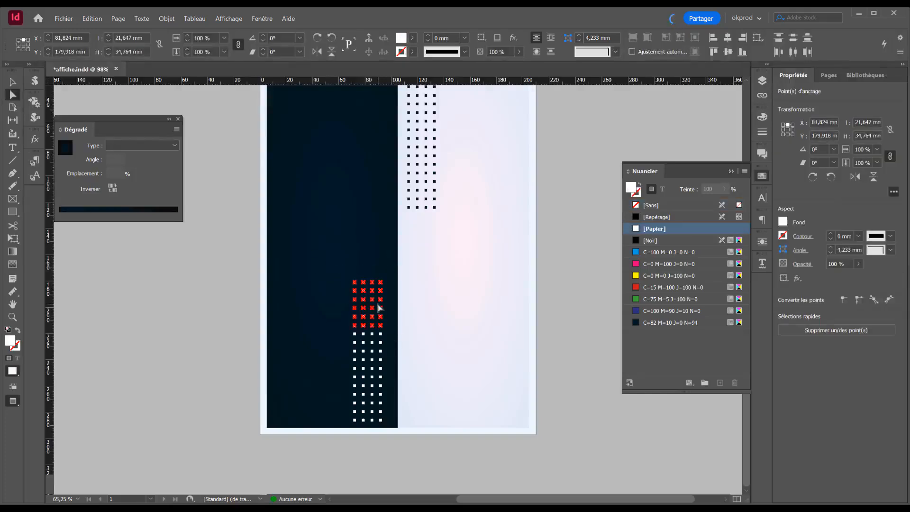
{"action": "left_click", "coordinate": [764, 82]}
{"action": "key", "text": "ctrl+v"}
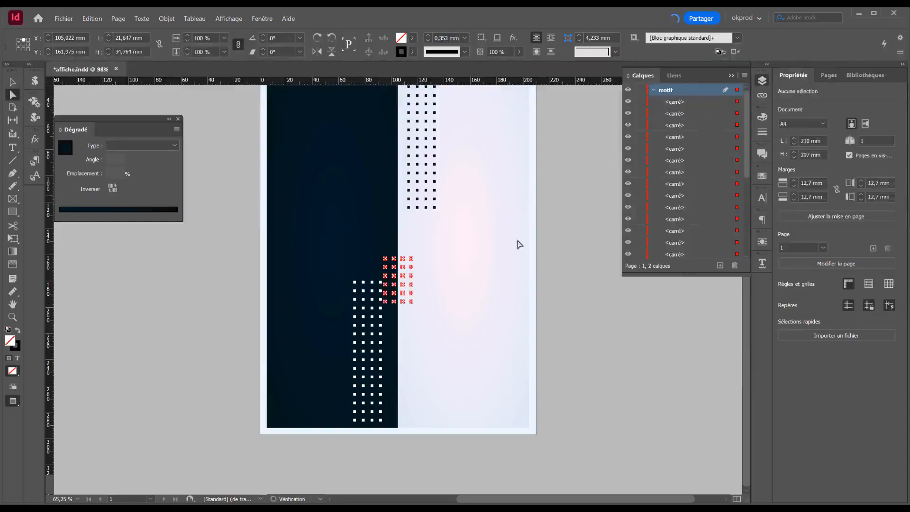
{"action": "key", "text": "ctrl+g"}
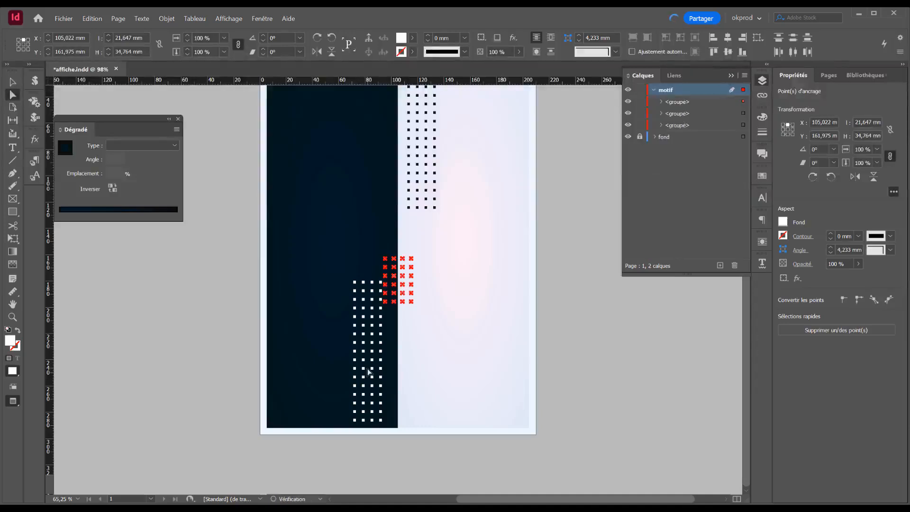
Place the copied squares low on the light half, rotated 90° and enlarged to about 66 × 41 mm
{"action": "left_click_drag", "start_coordinate": [403, 307], "coordinate": [469, 395]}
{"action": "left_click", "coordinate": [13, 83]}
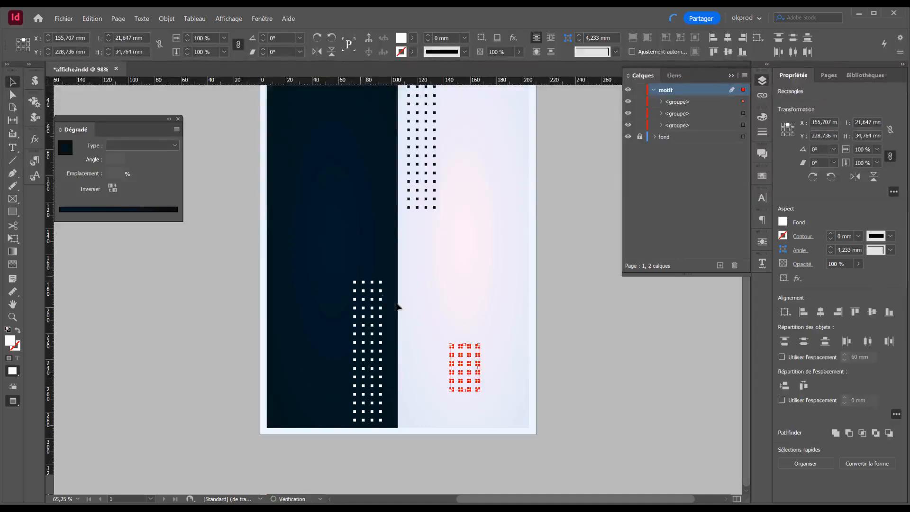
{"action": "left_click_drag", "start_coordinate": [481, 340], "coordinate": [529, 327]}
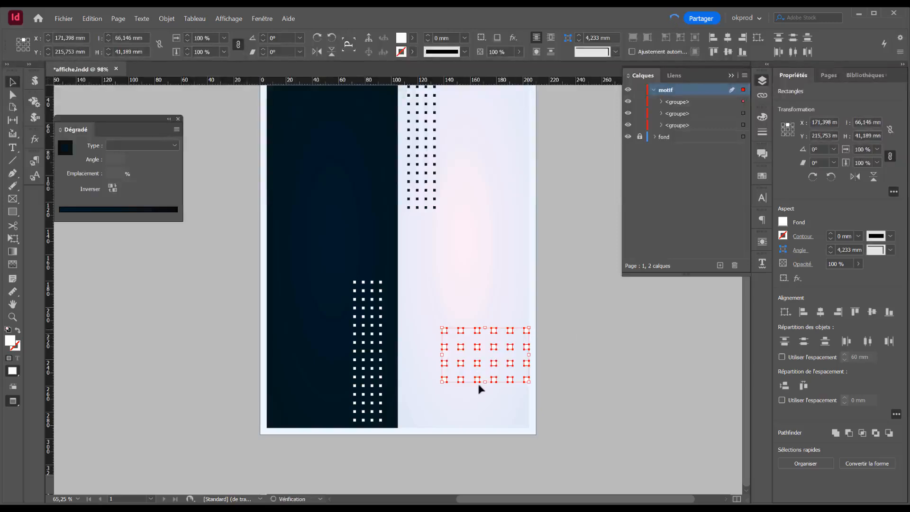
Move the enlarged white squares down the light half to a Y position of about 243 mm and deselect them
{"action": "left_click_drag", "start_coordinate": [496, 365], "coordinate": [498, 402]}
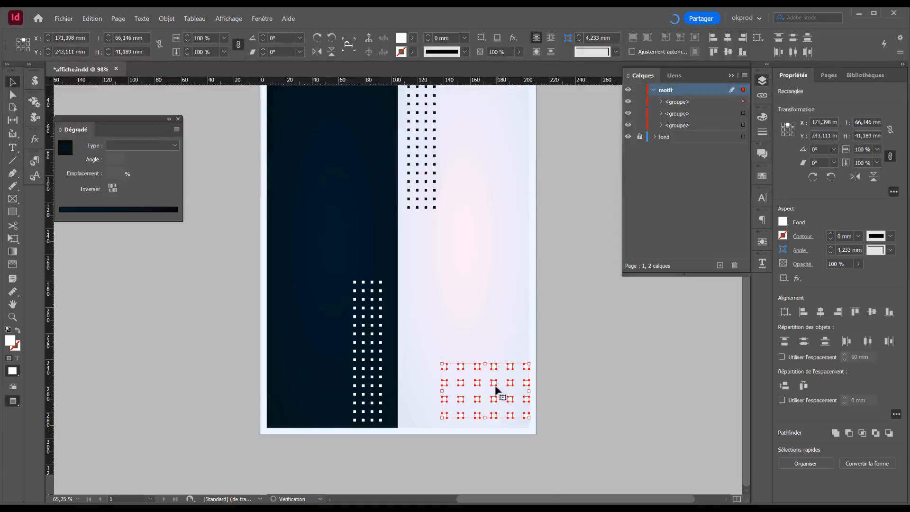
{"action": "left_click", "coordinate": [578, 454]}
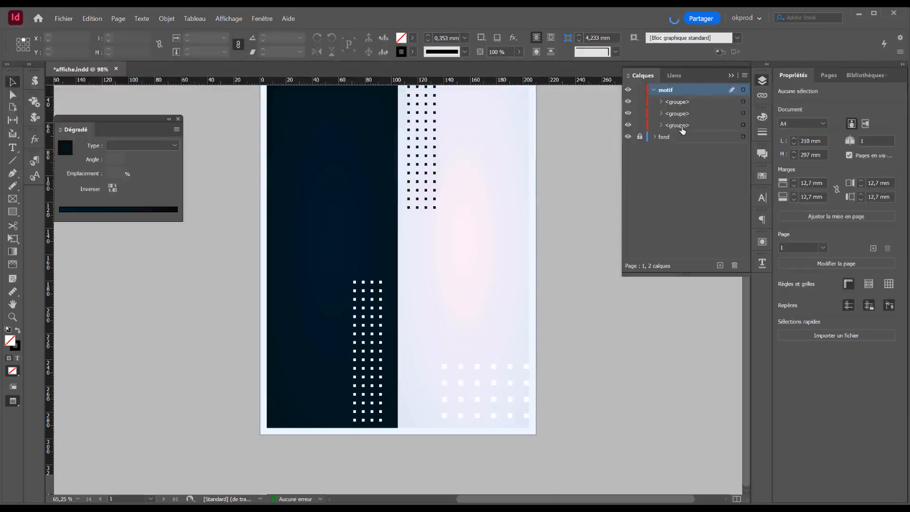
Rename the lowest group in the motif layer, the dark squares, as bleu
{"action": "left_click", "coordinate": [680, 126]}
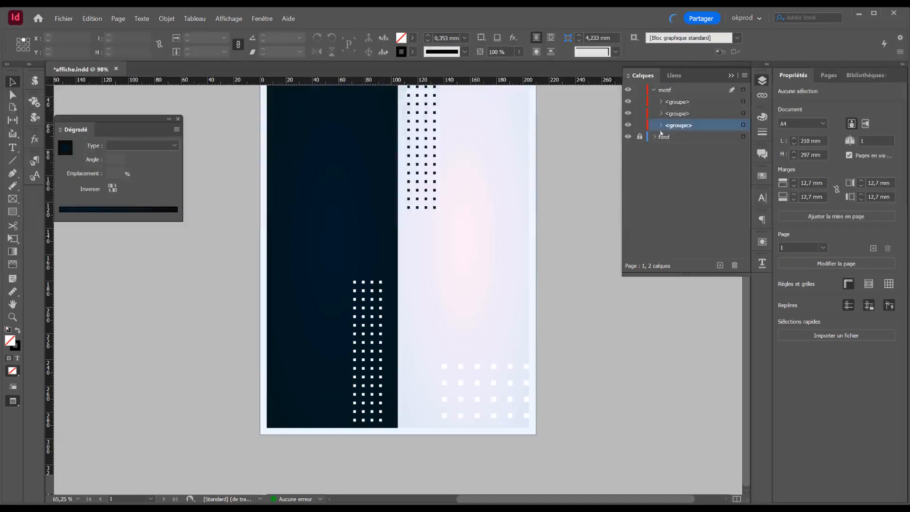
{"action": "right_click", "coordinate": [695, 127]}
{"action": "double_click", "coordinate": [671, 128]}
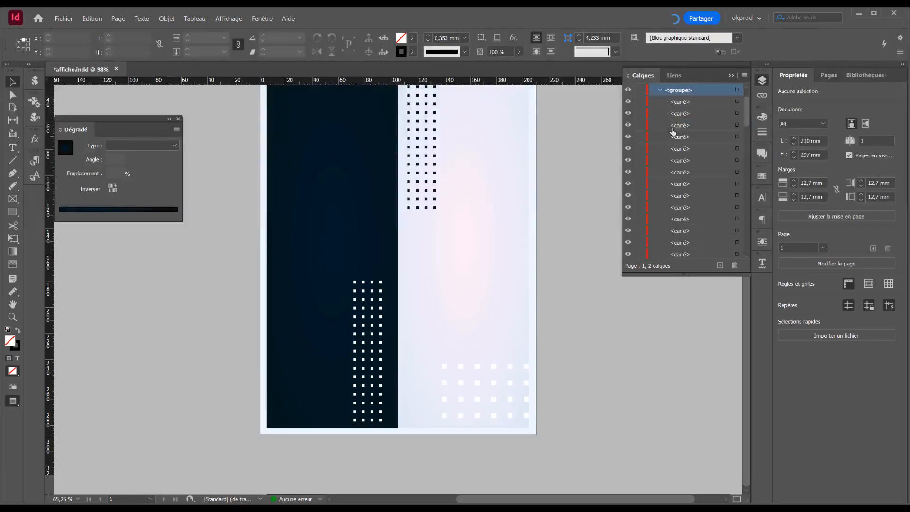
{"action": "left_click", "coordinate": [661, 91]}
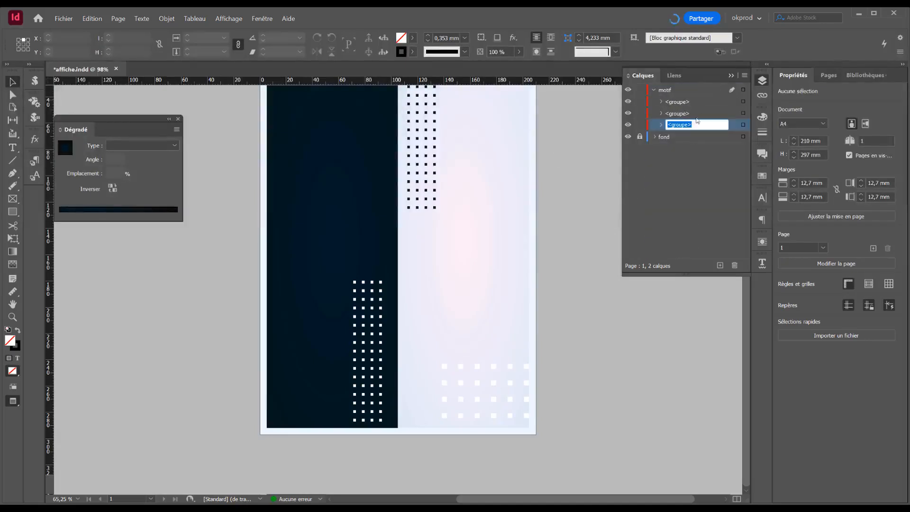
{"action": "type", "text": "bleu"}
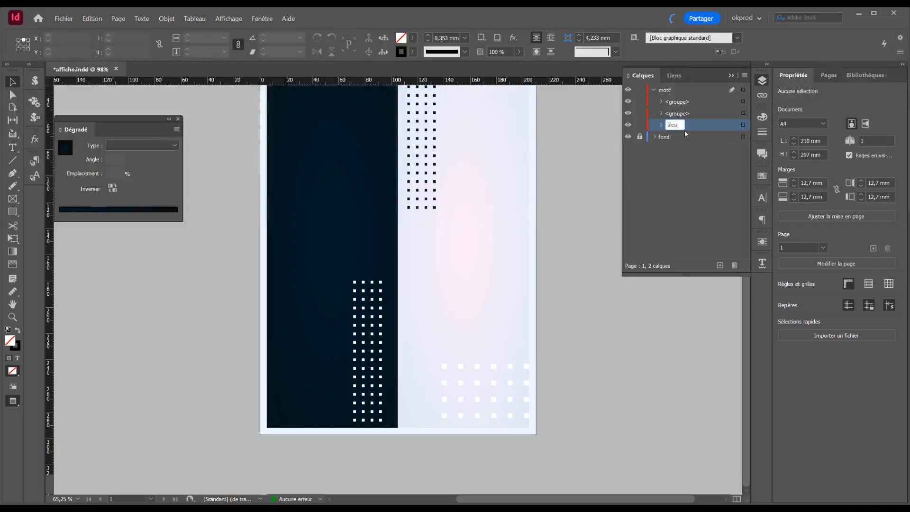
{"action": "left_click", "coordinate": [628, 125]}
{"action": "left_click", "coordinate": [628, 126]}
Rename the middle group in the motif layer, the small white squares on the dark half, as blanc
{"action": "left_click", "coordinate": [681, 115]}
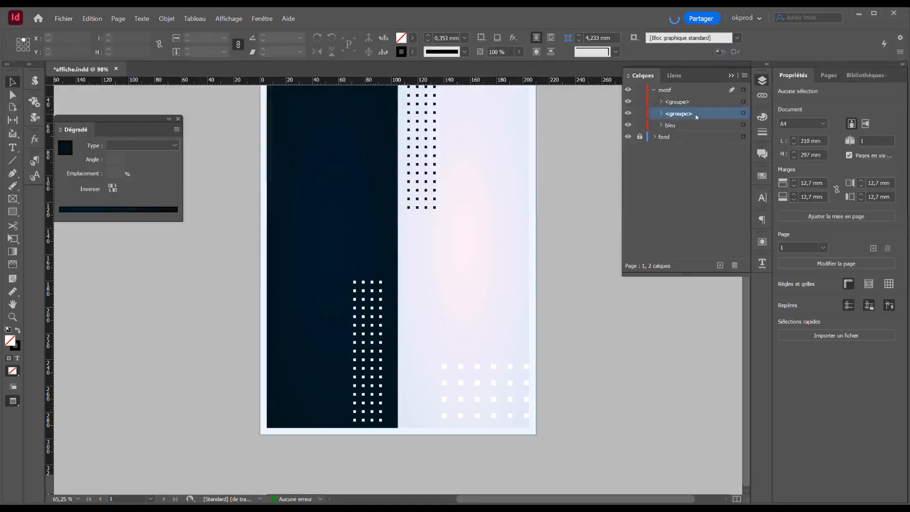
{"action": "left_click", "coordinate": [745, 76]}
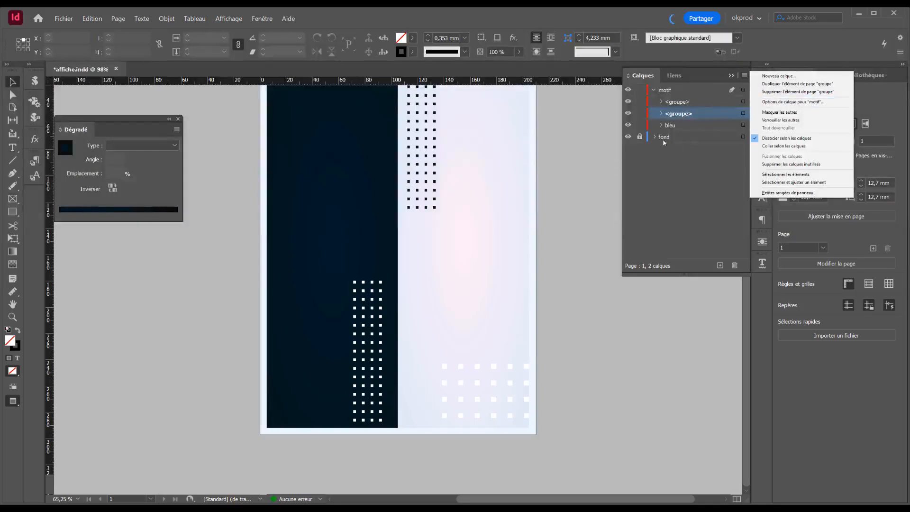
{"action": "left_click", "coordinate": [669, 117]}
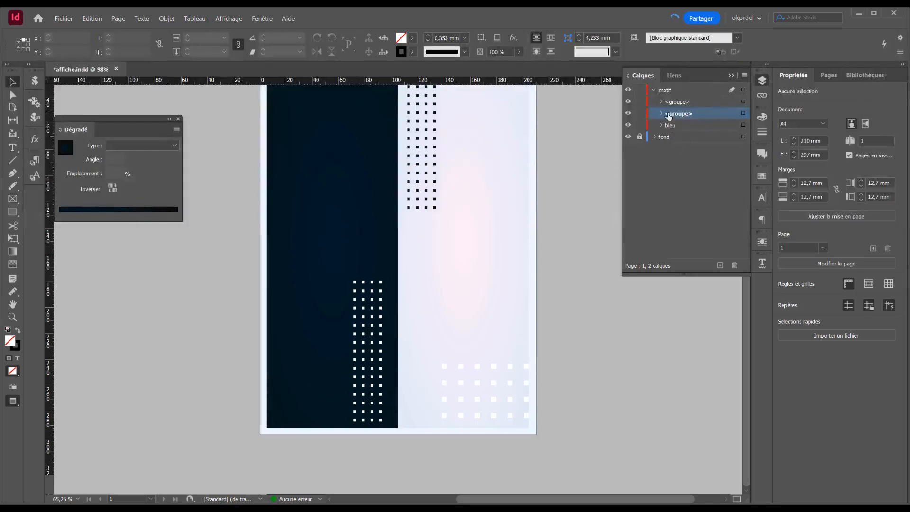
{"action": "double_click", "coordinate": [691, 113]}
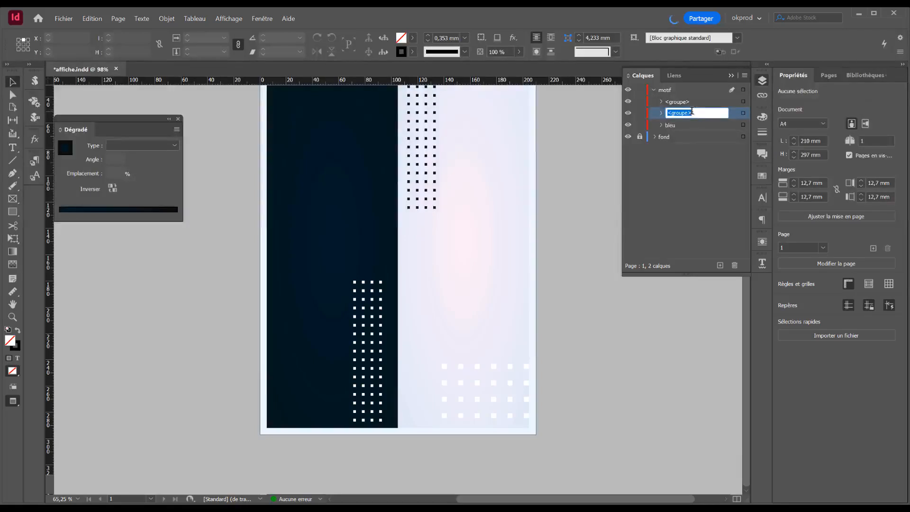
{"action": "type", "text": "blanc"}
{"action": "key", "text": "Return"}
Rename the topmost group in the motif layer, the enlarged white squares, as gras
{"action": "left_click", "coordinate": [675, 103]}
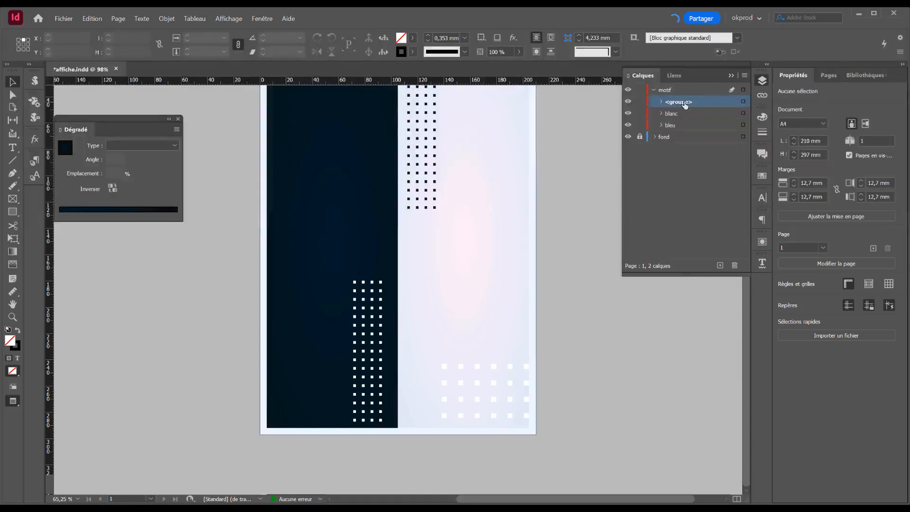
{"action": "left_click", "coordinate": [678, 101]}
{"action": "type", "text": "gro"}
{"action": "type", "text": "s"}
{"action": "key", "text": "Return"}
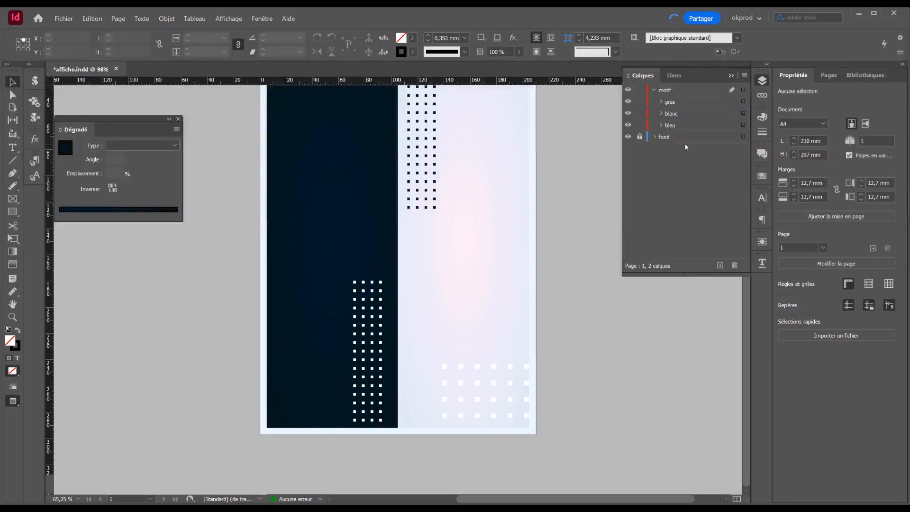
Collapse and lock the motif layer, and save the poster document
{"action": "left_click", "coordinate": [655, 90]}
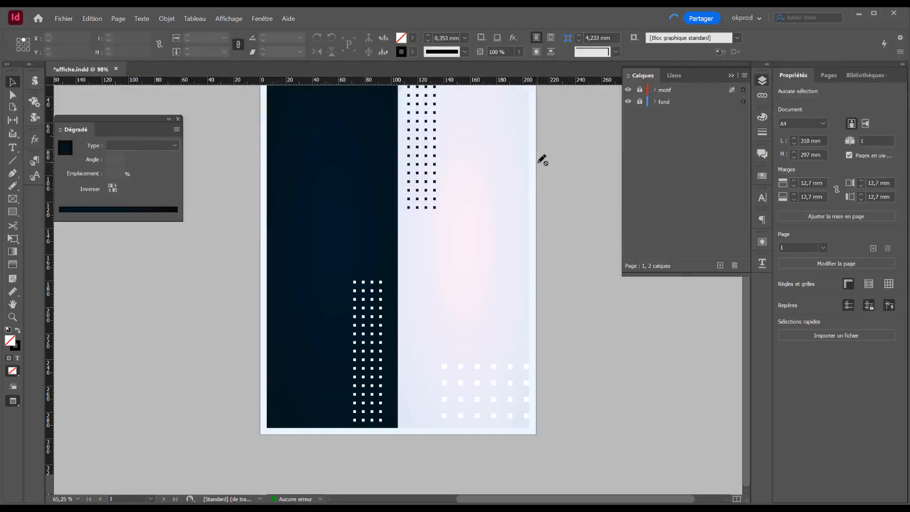
{"action": "key", "text": "ctrl+s"}
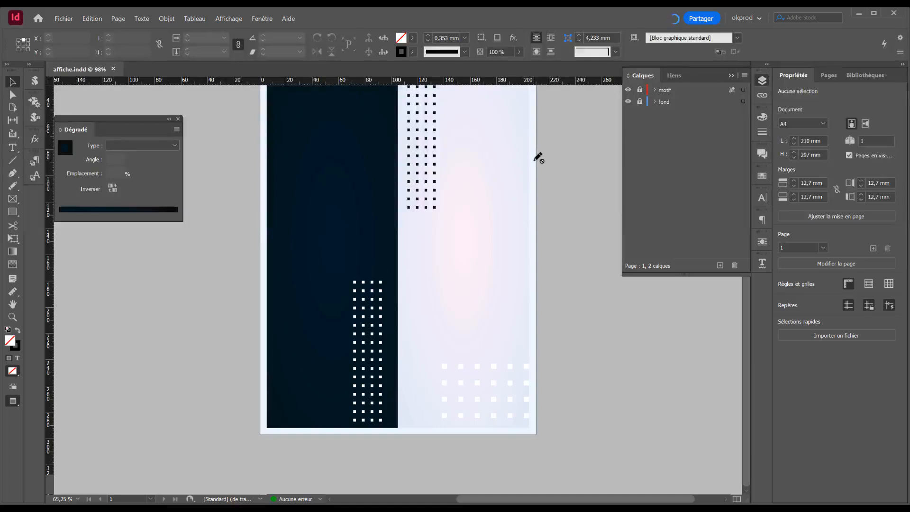